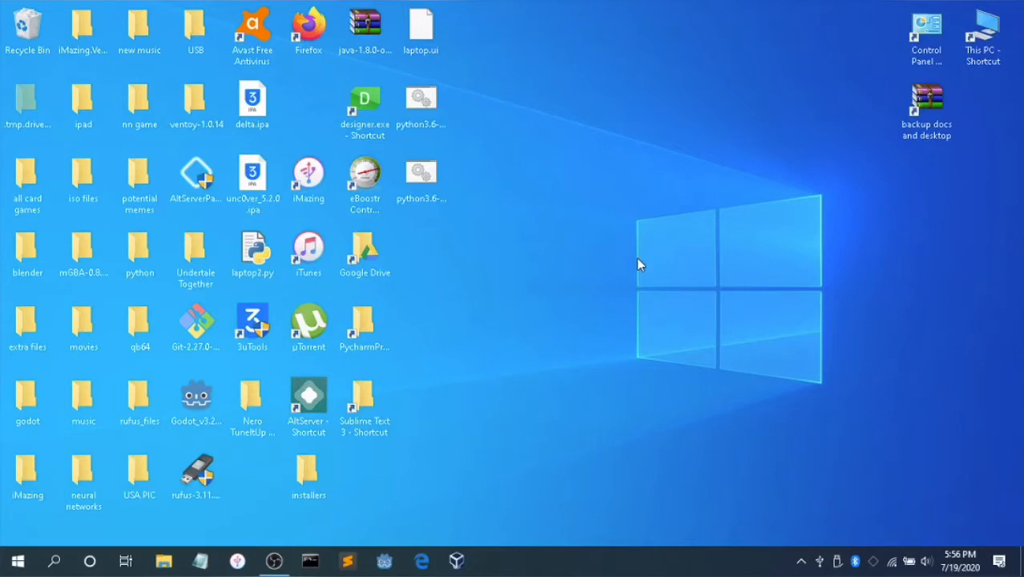
Step: Open a maximized File Explorer window and go to the abbreviated-name user profile folder under Users on Local Disk (C:)
{"action": "left_click", "coordinate": [158, 564]}
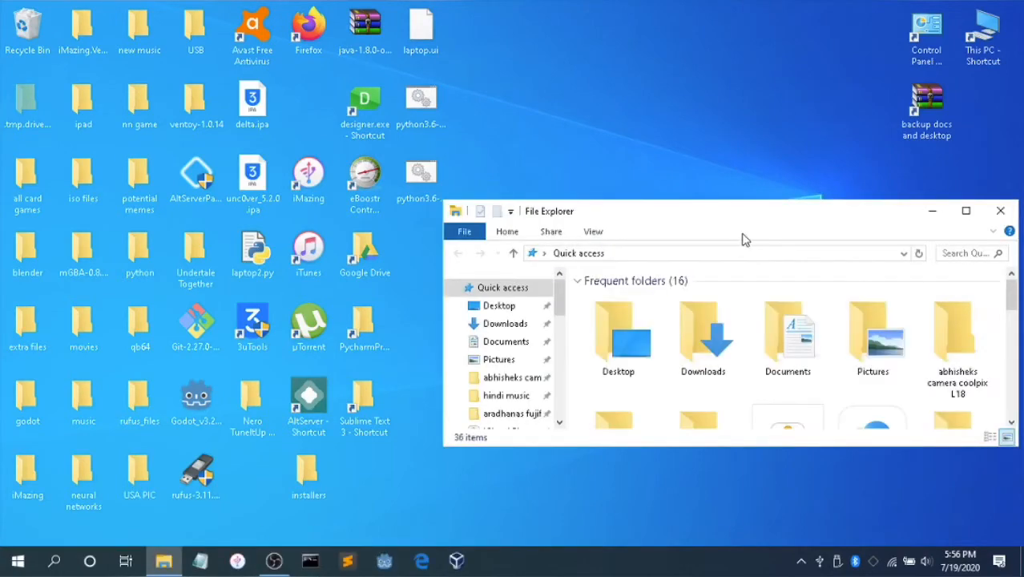
{"action": "left_click", "coordinate": [964, 211]}
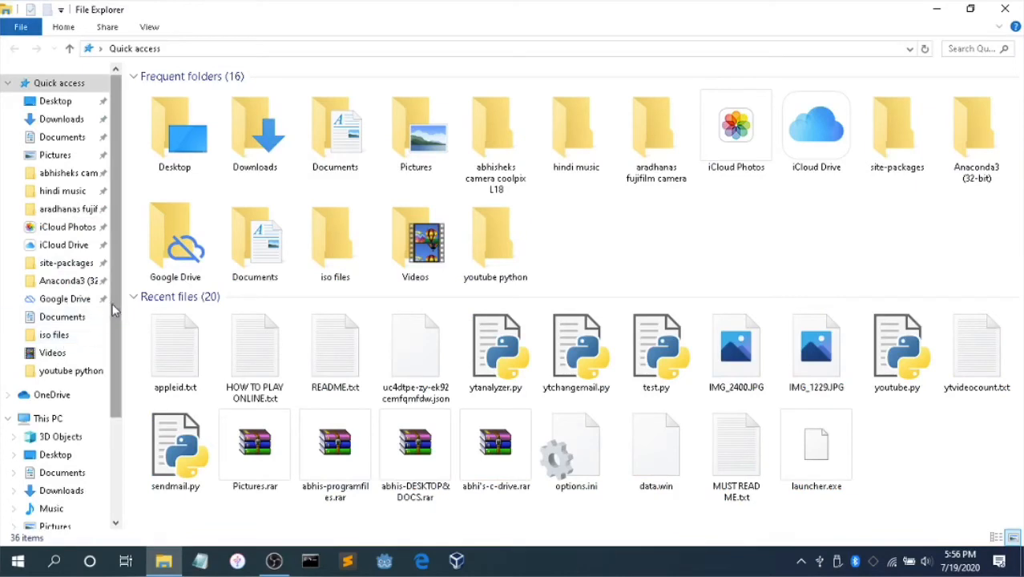
{"action": "left_click_drag", "start_coordinate": [115, 315], "coordinate": [115, 415]}
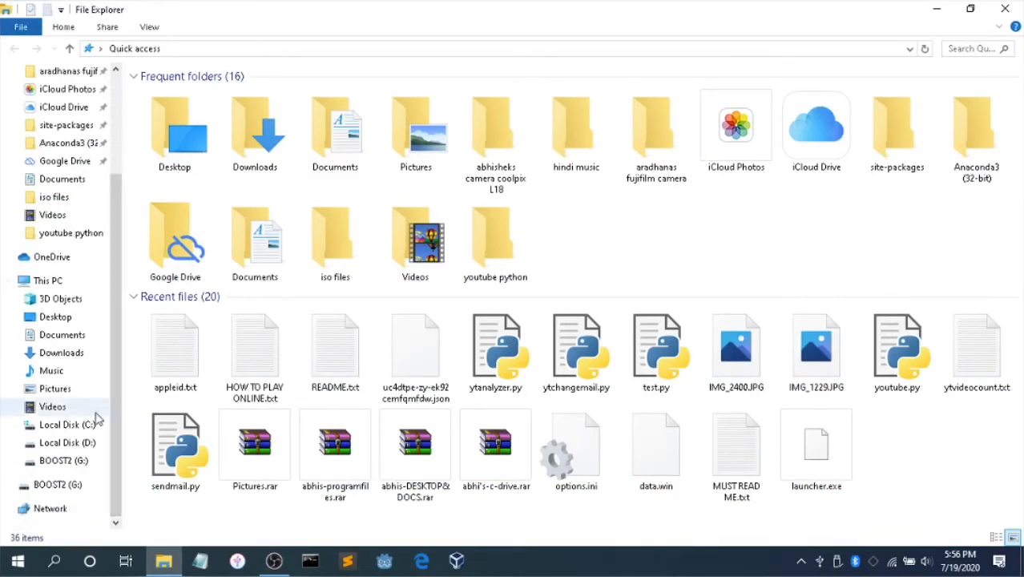
{"action": "left_click", "coordinate": [71, 424]}
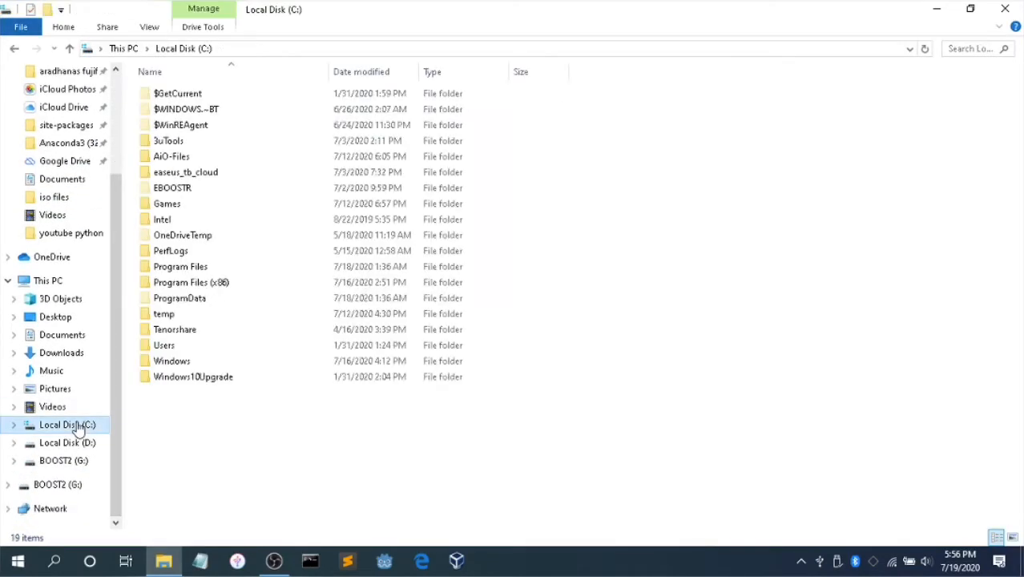
{"action": "double_click", "coordinate": [203, 349]}
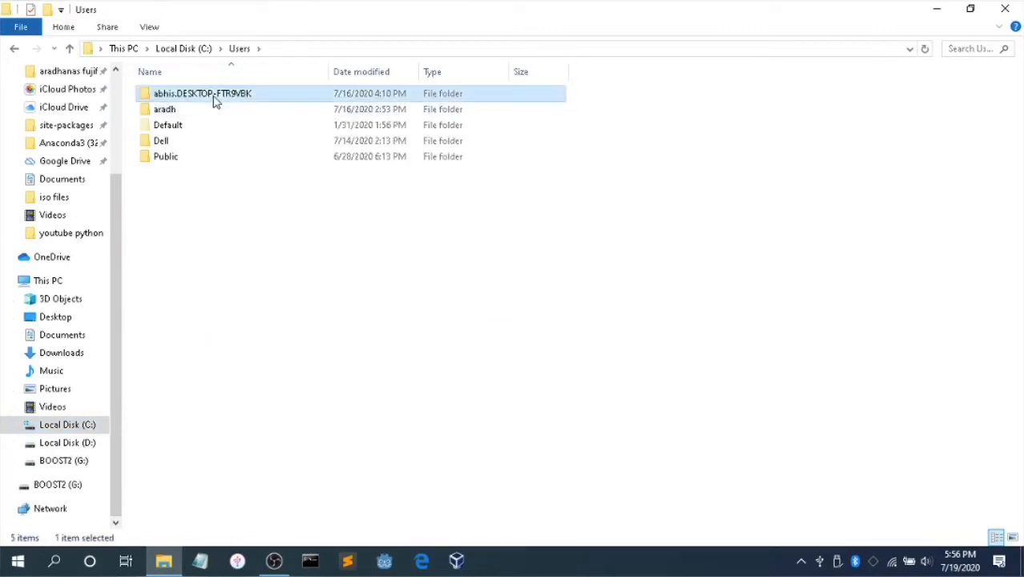
{"action": "double_click", "coordinate": [217, 94]}
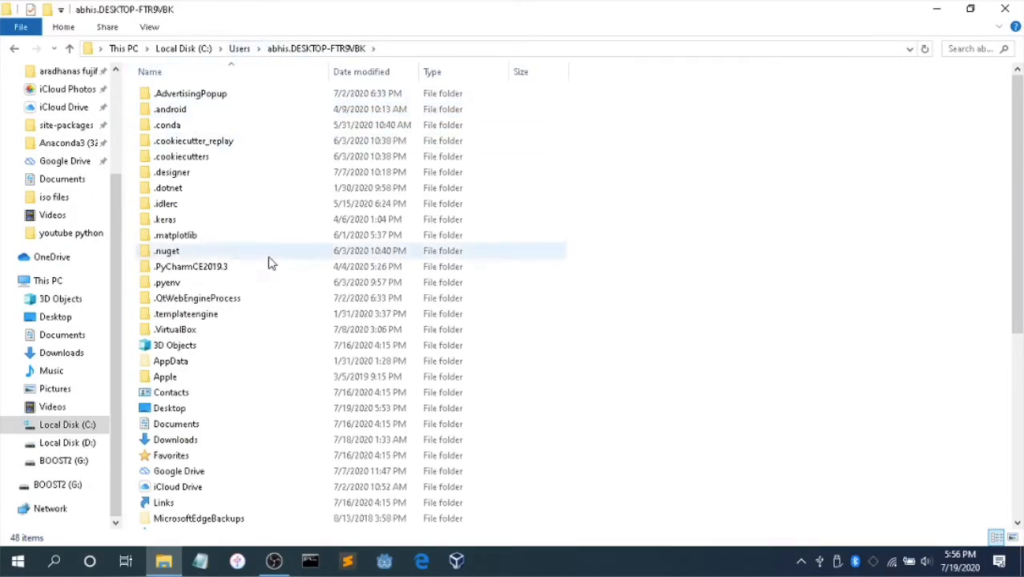
Step: Select the Desktop and Documents folders together and start adding them to a WinRAR archive with custom parameters
{"action": "left_click", "coordinate": [225, 238]}
{"action": "key", "text": "Down"}
{"action": "key", "text": "Down"}
{"action": "key", "text": "Down"}
{"action": "key", "text": "Down"}
{"action": "key", "text": "Down"}
{"action": "key", "text": "Down"}
{"action": "key", "text": "Down"}
{"action": "key", "text": "Down"}
{"action": "key", "text": "Down"}
{"action": "key", "text": "Down"}
{"action": "key", "text": "Down"}
{"action": "key", "text": "Down"}
{"action": "key", "text": "Down"}
{"action": "key", "text": "Down"}
{"action": "key", "text": "Down"}
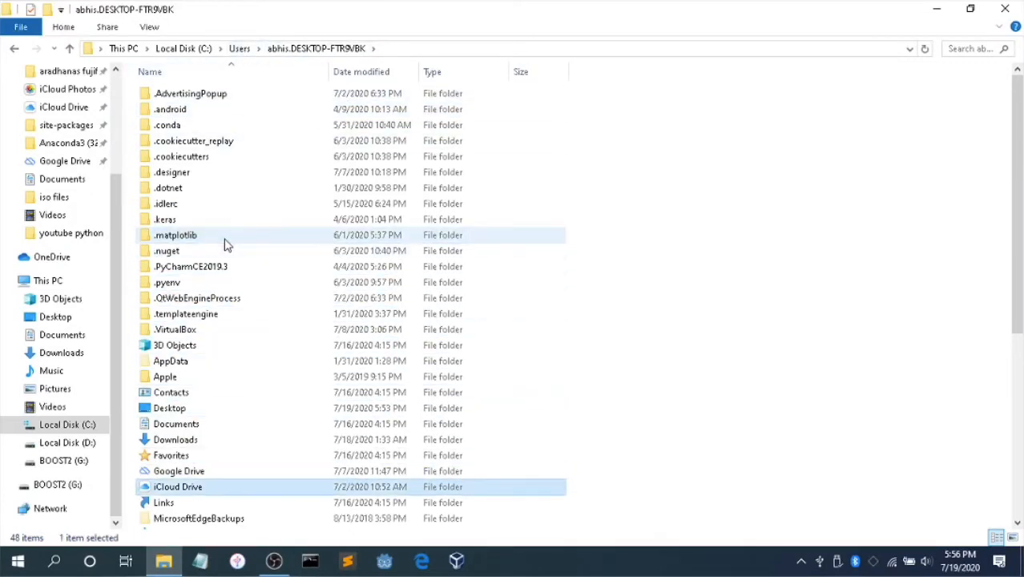
{"action": "key", "text": "Up"}
{"action": "key", "text": "Up"}
{"action": "key", "text": "Up"}
{"action": "key", "text": "Up"}
{"action": "key", "text": "Up"}
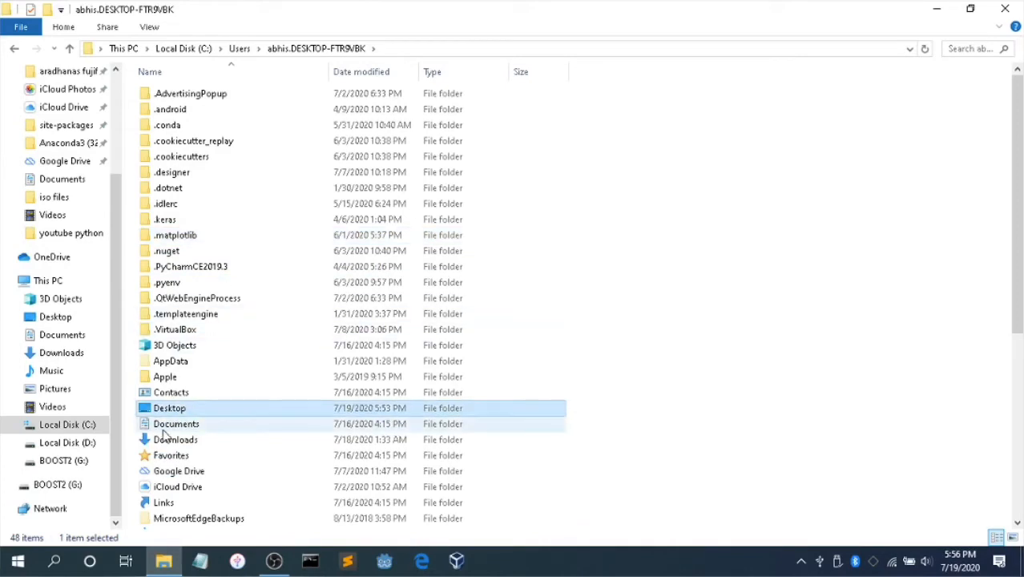
{"action": "key", "text": "Down"}
{"action": "key", "text": "Up"}
{"action": "key", "text": "Down"}
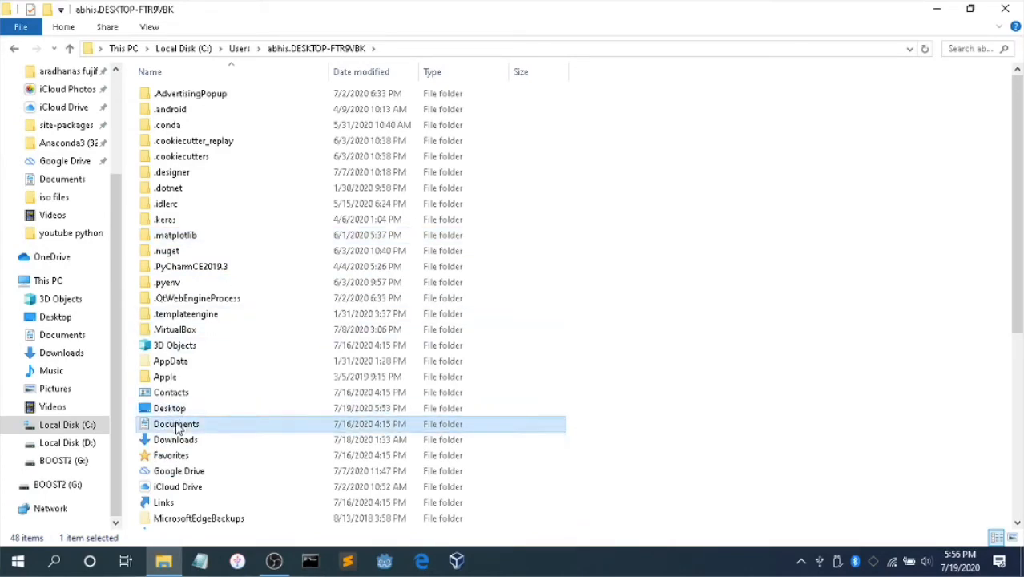
{"action": "key", "text": "shift+Up"}
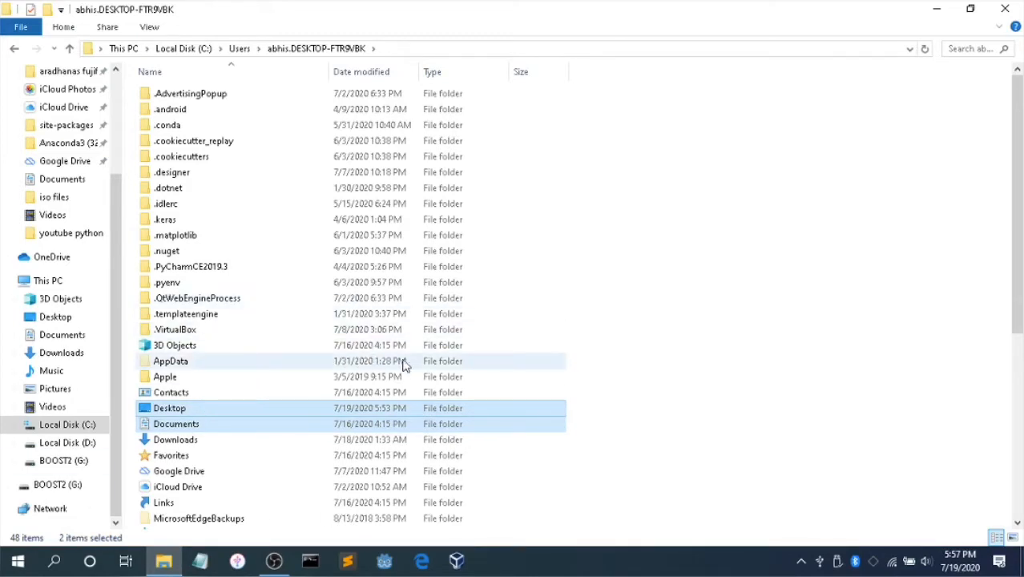
{"action": "right_click", "coordinate": [284, 408]}
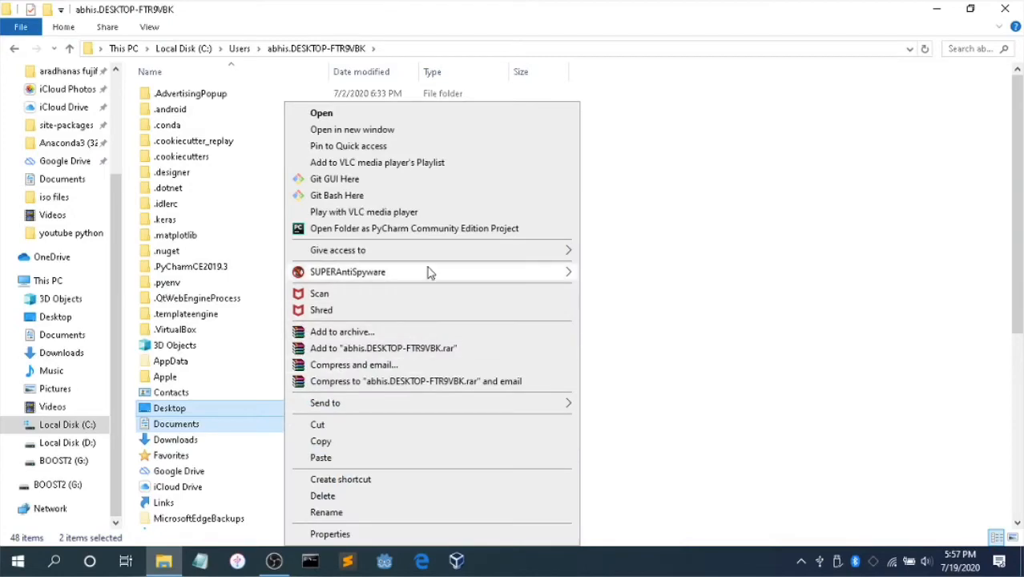
{"action": "left_click", "coordinate": [393, 333]}
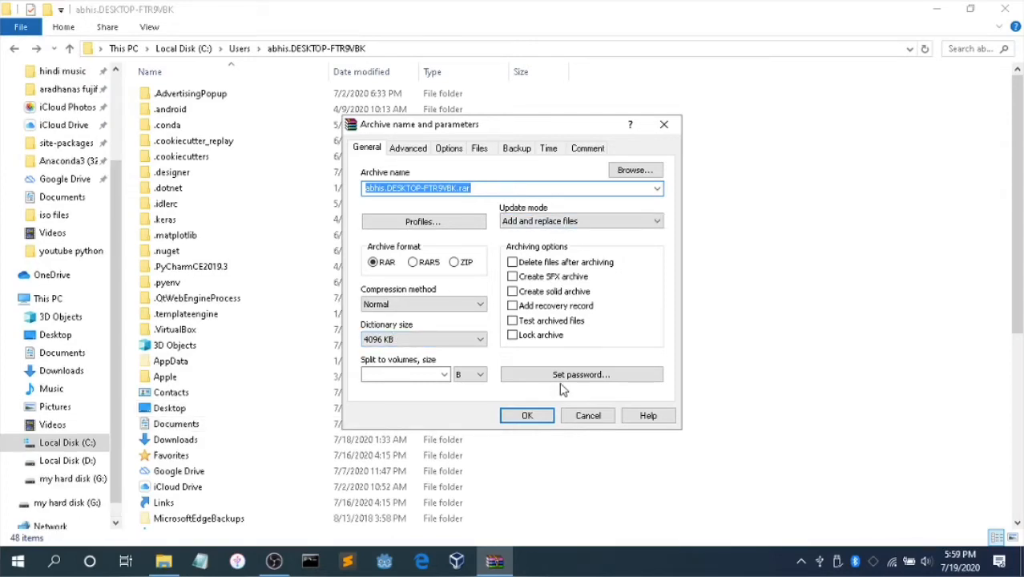
Step: Set the archive's save location to the root of the external drive my hard disk (G:)
{"action": "left_click", "coordinate": [81, 483]}
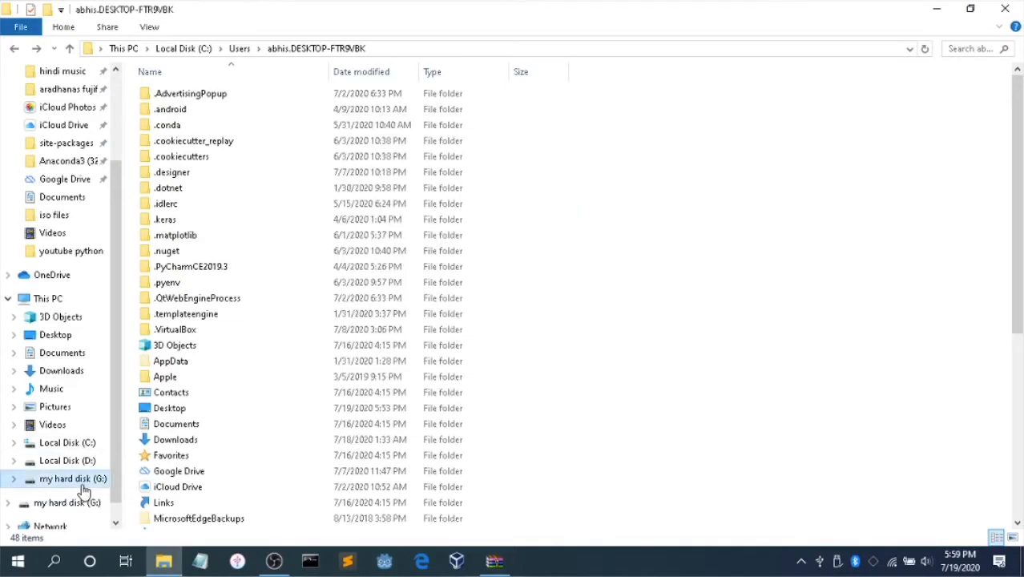
{"action": "left_click", "coordinate": [503, 569]}
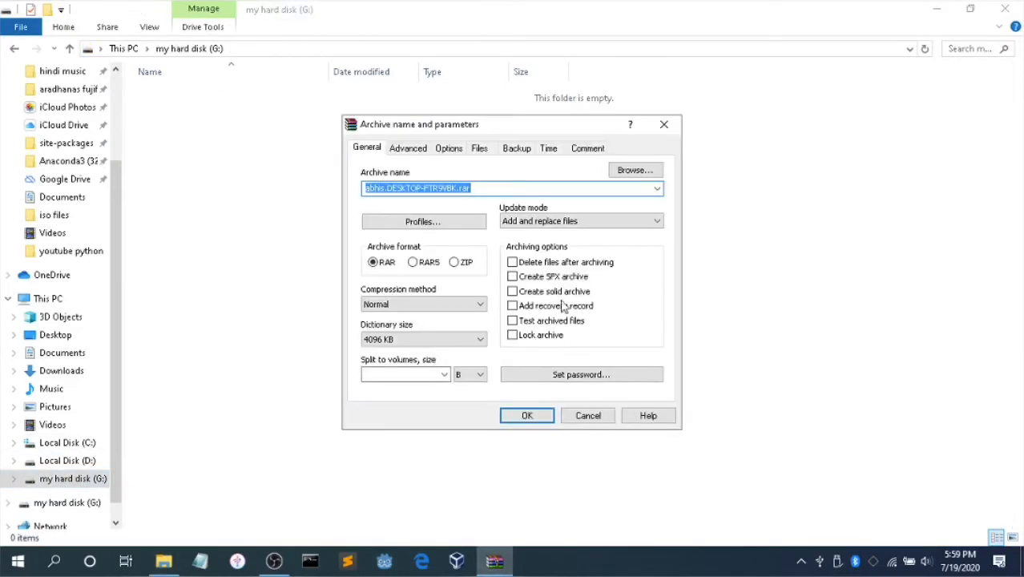
{"action": "left_click", "coordinate": [647, 170]}
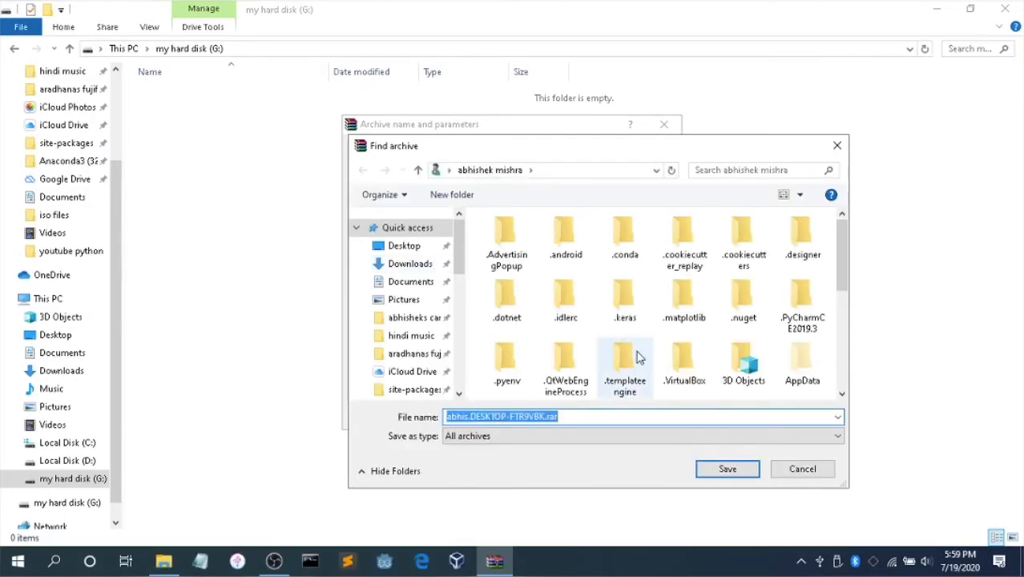
{"action": "left_click_drag", "start_coordinate": [461, 255], "coordinate": [458, 365]}
{"action": "left_click", "coordinate": [425, 342]}
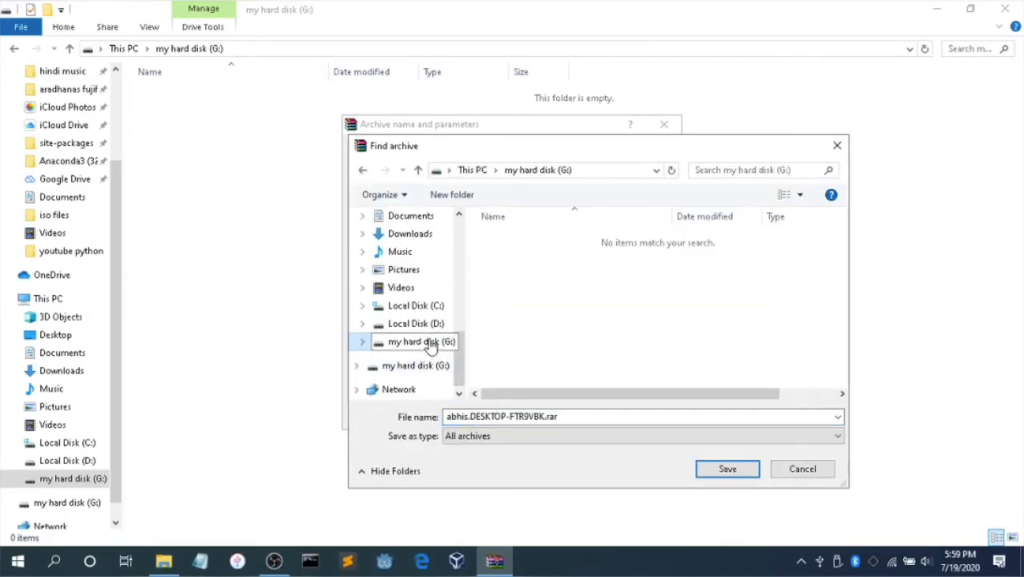
{"action": "left_click", "coordinate": [727, 470]}
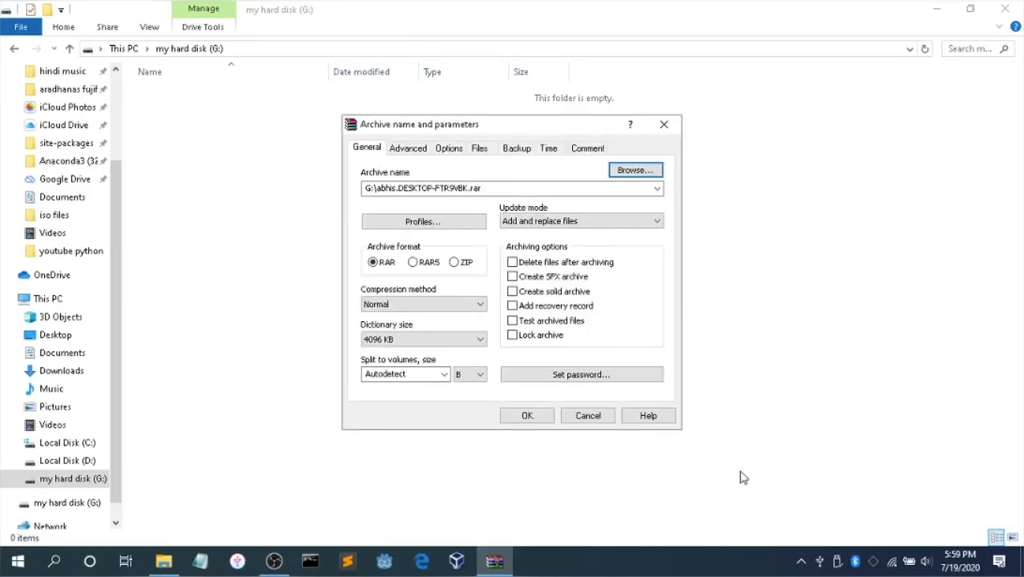
Step: Rename the archive, keeping the name prefix and replacing the computer-name part so it ends in "-docs&desktop.rar"
{"action": "double_click", "coordinate": [466, 189]}
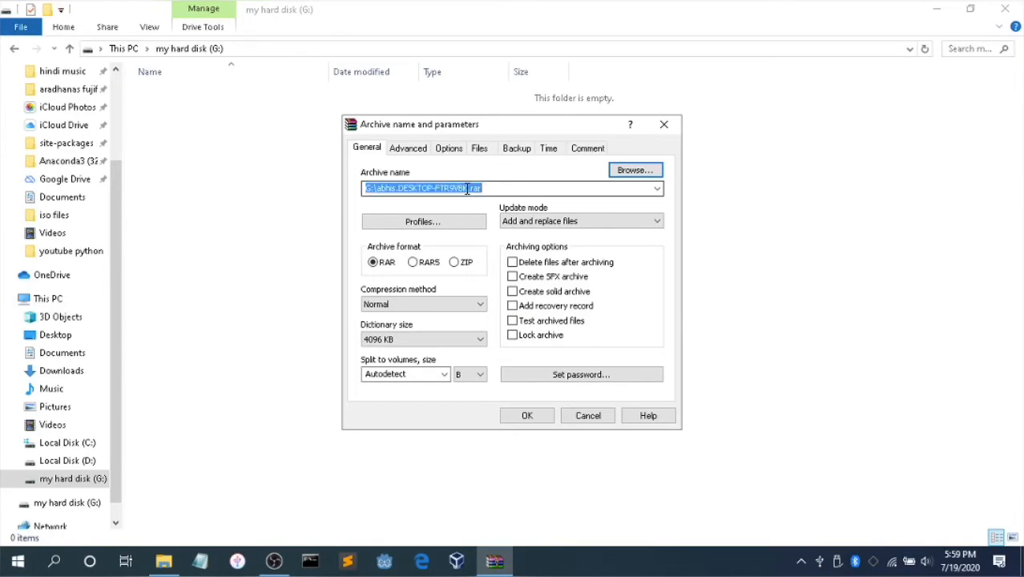
{"action": "left_click", "coordinate": [466, 189]}
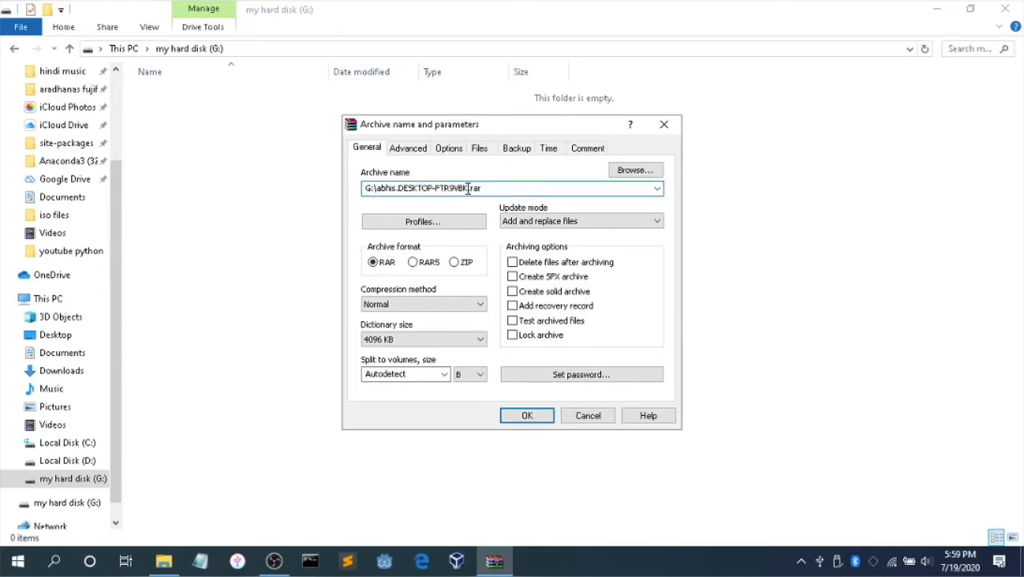
{"action": "left_click_drag", "start_coordinate": [468, 190], "coordinate": [399, 188]}
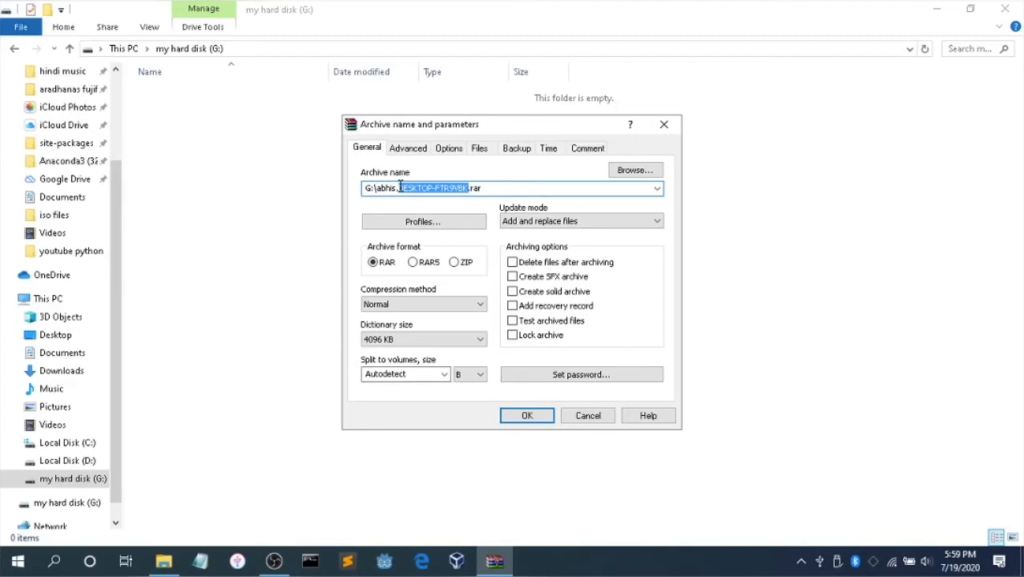
{"action": "type", "text": "docs"}
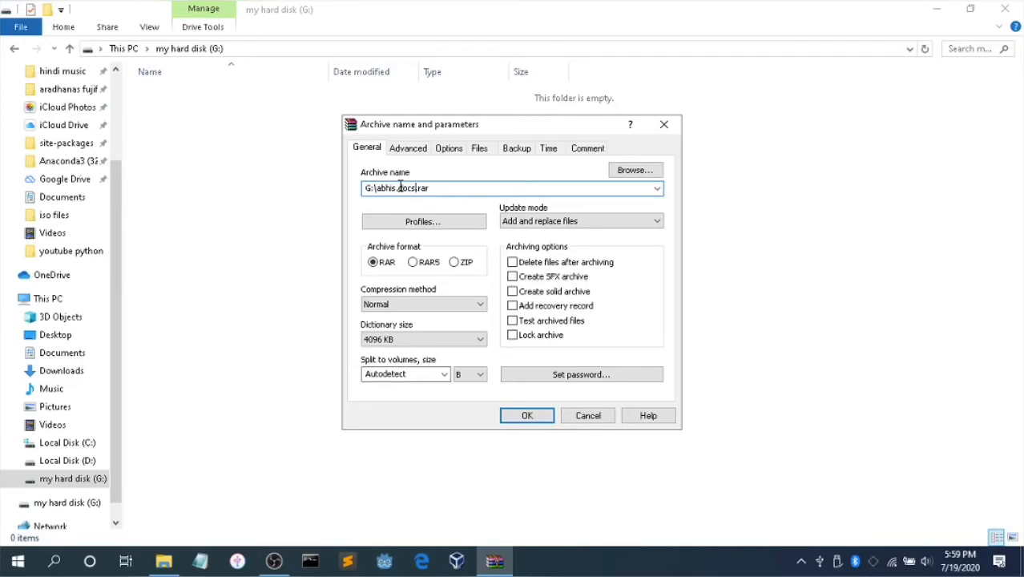
{"action": "type", "text": "8"}
{"action": "type", "text": "desk"}
{"action": "type", "text": "top"}
{"action": "left_click", "coordinate": [399, 190]}
{"action": "key", "text": "BackSpace"}
{"action": "type", "text": "-"}
{"action": "left_click", "coordinate": [533, 185]}
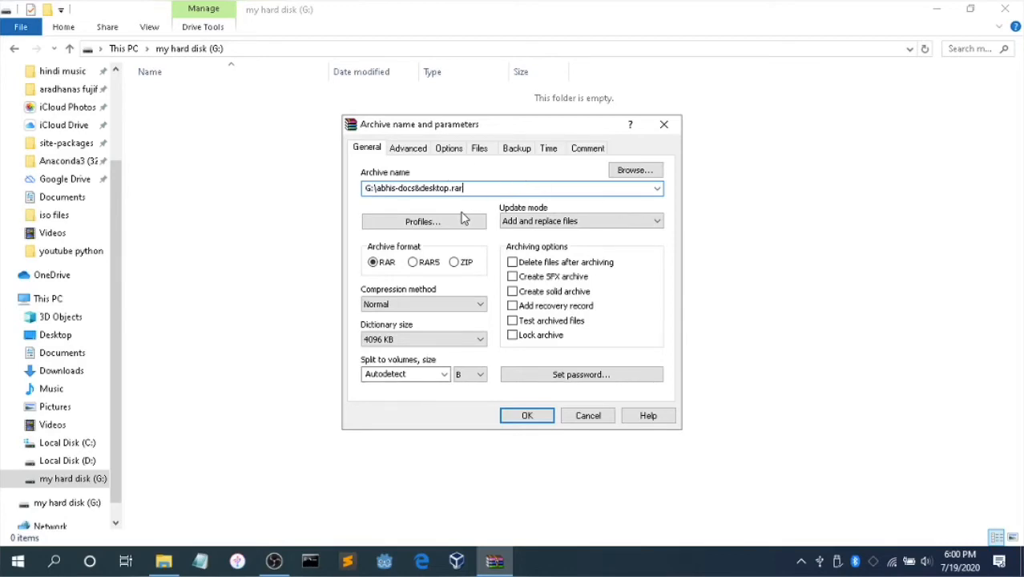
Step: Set the archive format to RAR5 and the compression method to Best
{"action": "left_click", "coordinate": [414, 263]}
{"action": "left_click", "coordinate": [412, 308]}
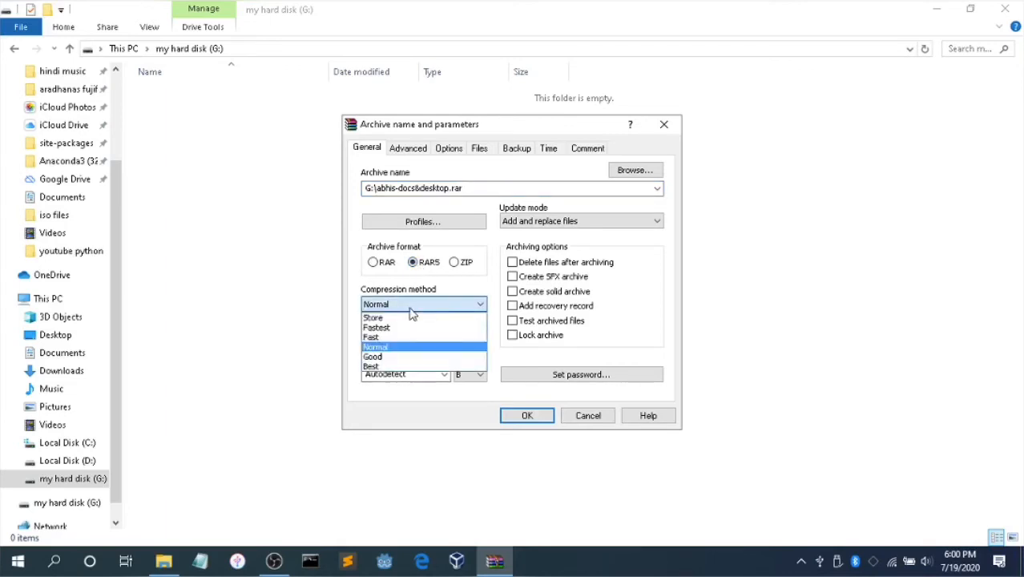
{"action": "left_click", "coordinate": [393, 367]}
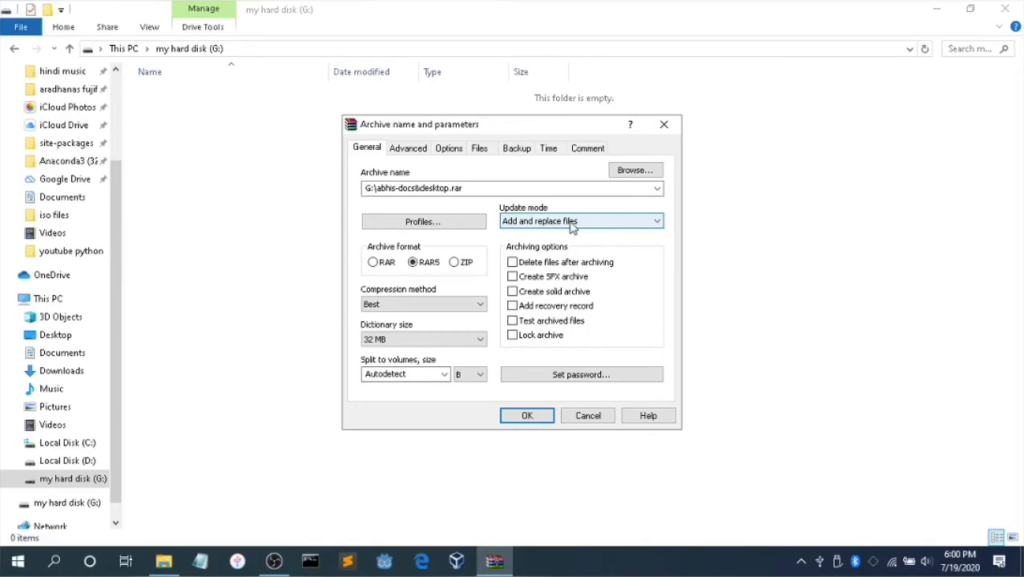
Step: Save the settings as a profile named "regular backup", including the archive name, selected file names and a desktop shortcut
{"action": "left_click", "coordinate": [462, 224]}
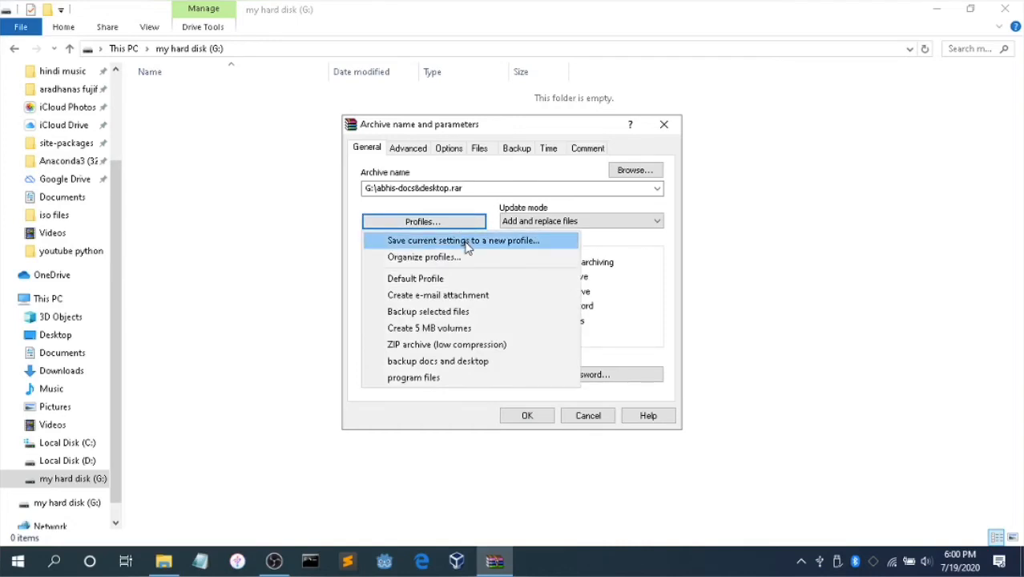
{"action": "left_click", "coordinate": [469, 241]}
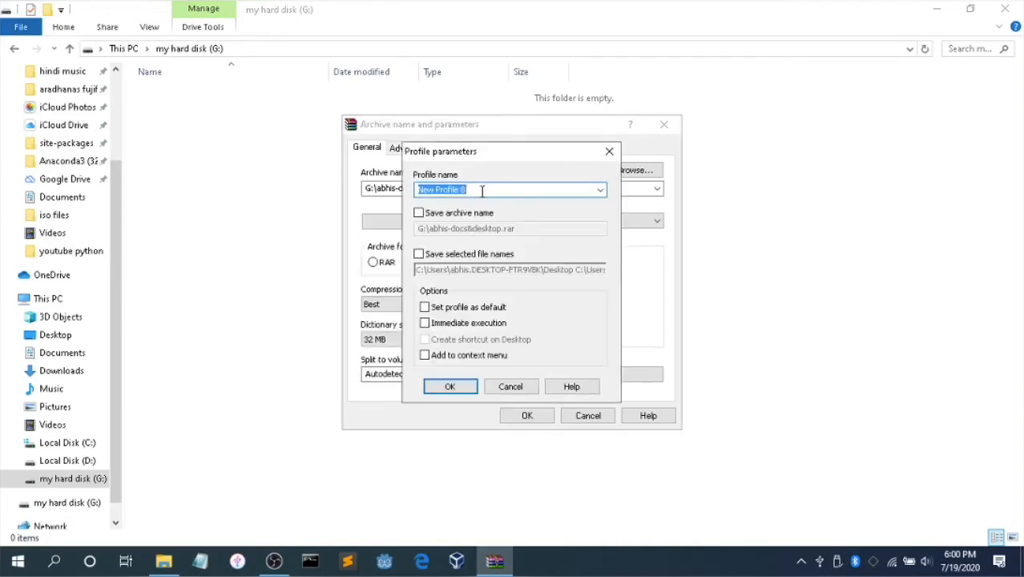
{"action": "type", "text": "backup"}
{"action": "type", "text": "regular"}
{"action": "left_click", "coordinate": [419, 213]}
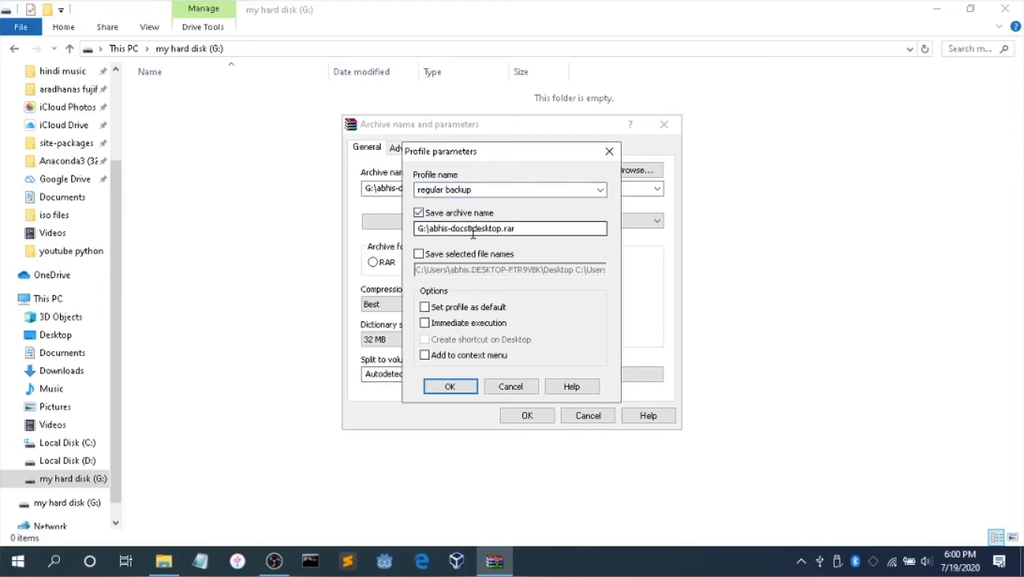
{"action": "left_click", "coordinate": [419, 254]}
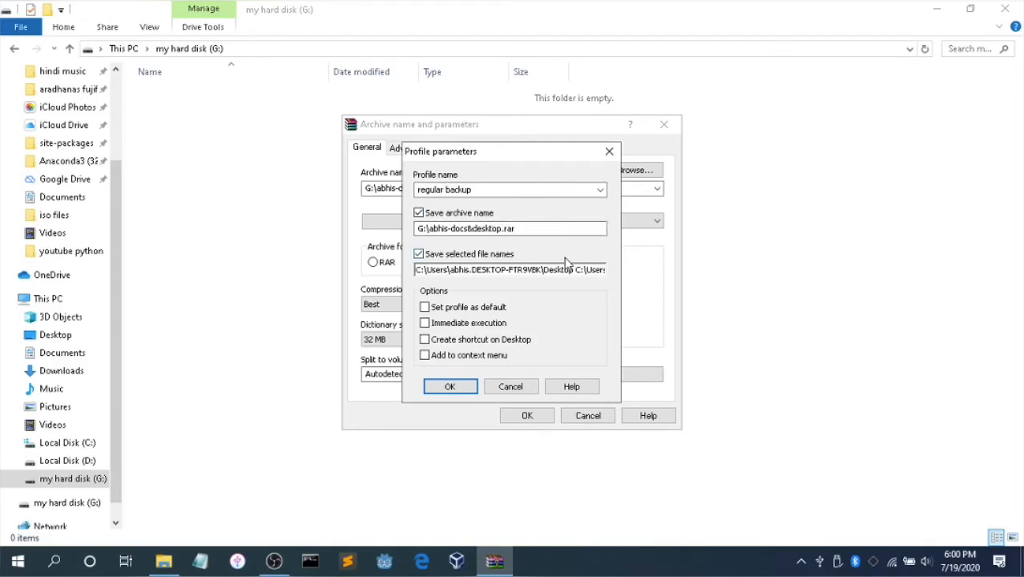
{"action": "left_click", "coordinate": [439, 340]}
{"action": "left_click", "coordinate": [459, 387]}
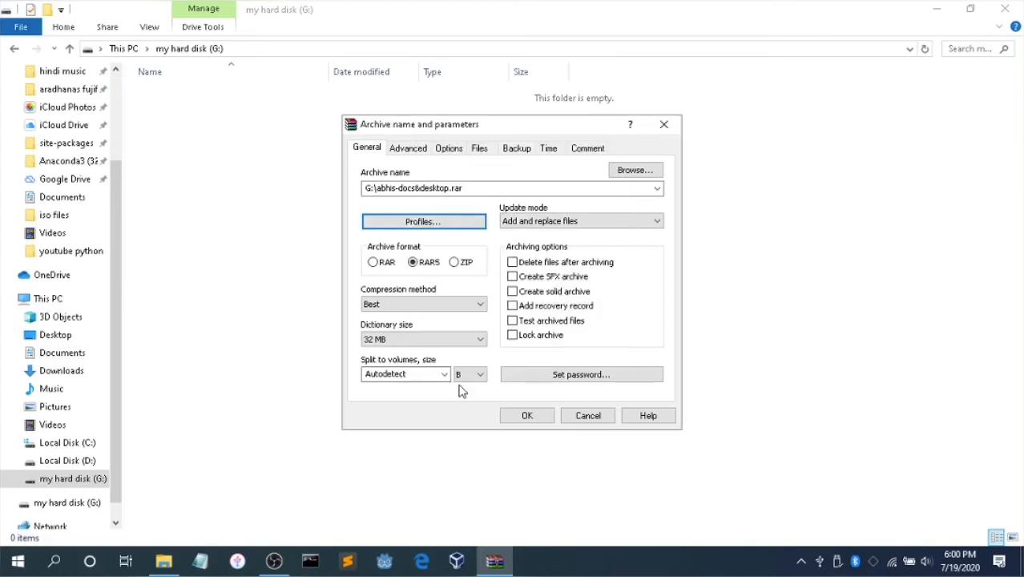
Step: Show the desktop and move the regular backup shortcut to the empty area near the middle
{"action": "left_click", "coordinate": [1022, 561]}
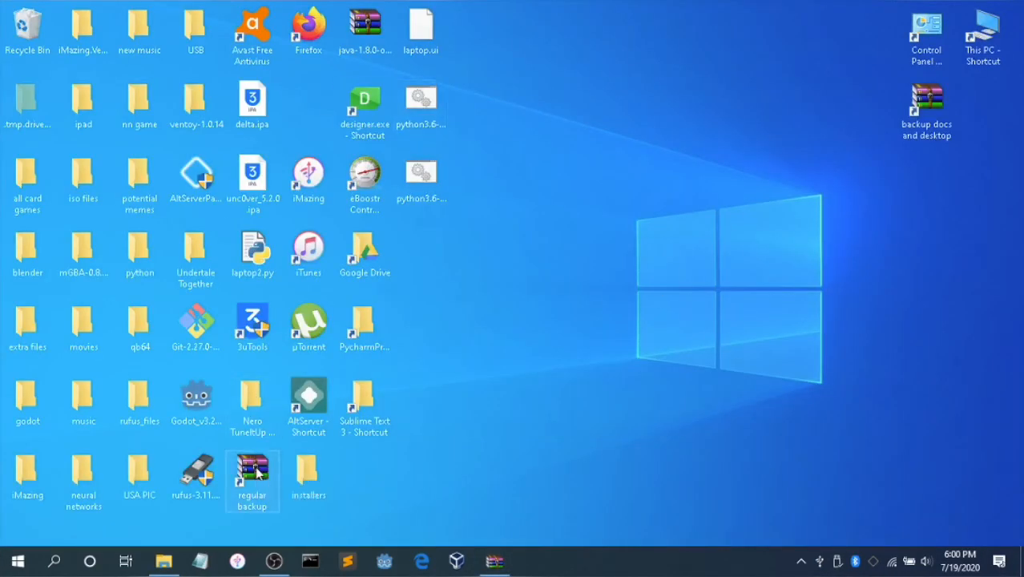
{"action": "left_click_drag", "start_coordinate": [245, 486], "coordinate": [593, 262]}
Step: Open the regular backup shortcut to check its saved archive settings, closing both archive dialogs without creating an archive
{"action": "double_click", "coordinate": [591, 258]}
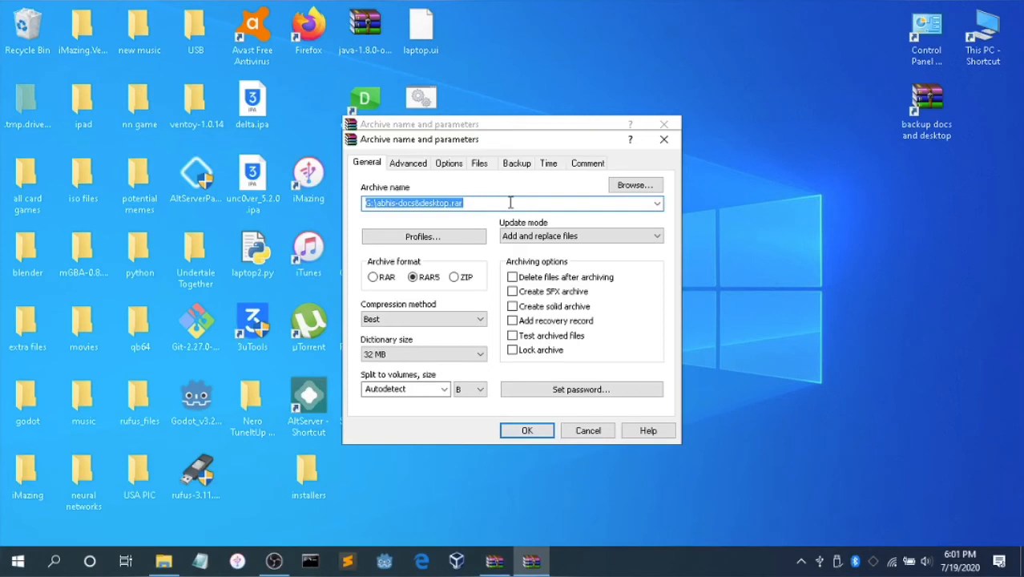
{"action": "left_click", "coordinate": [664, 126]}
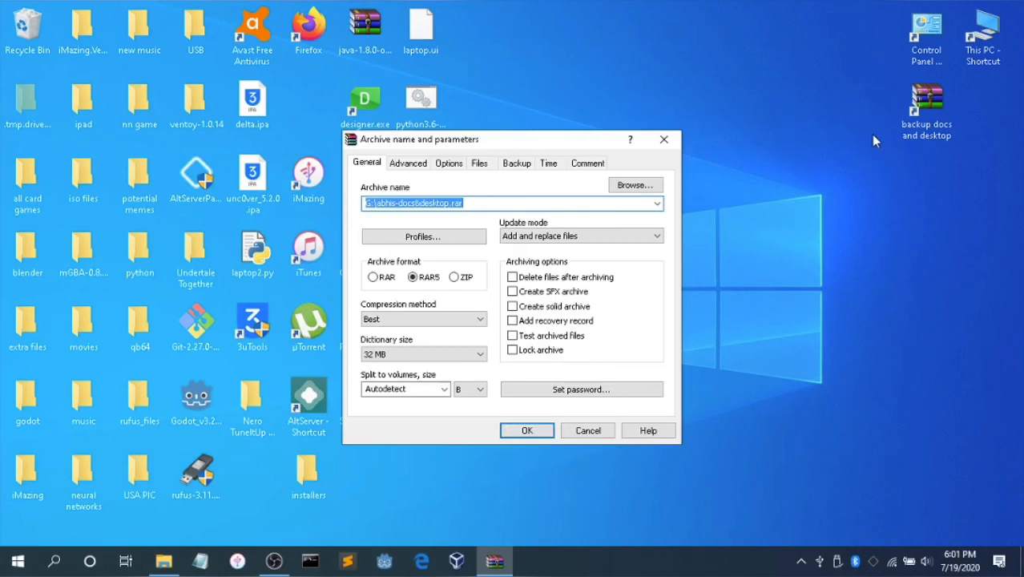
{"action": "left_click", "coordinate": [664, 139]}
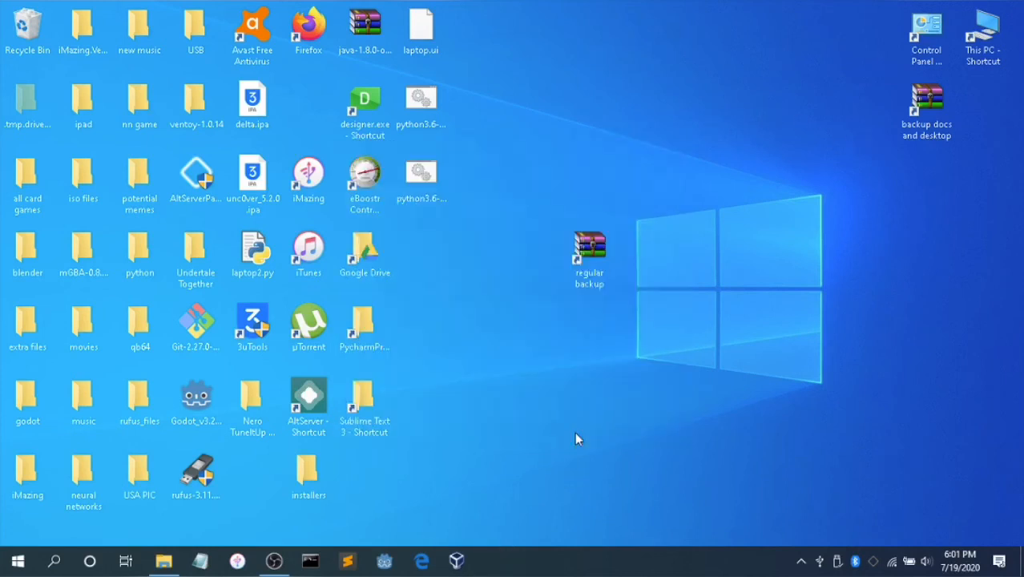